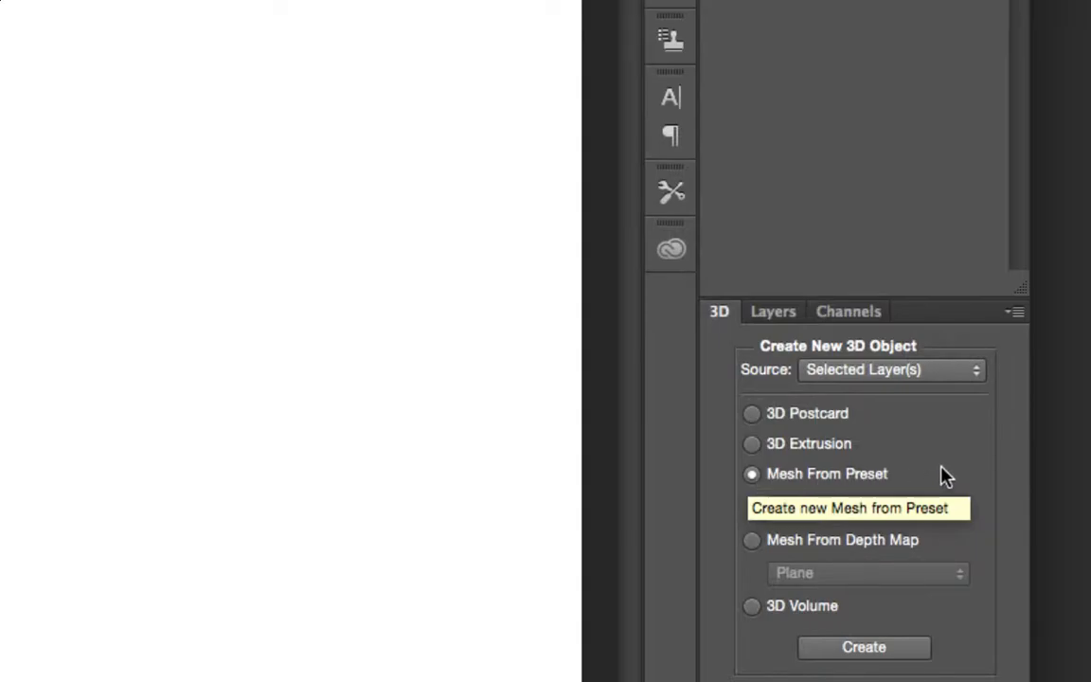
Step: Create a Sphere mesh from preset out of the selected layer and orbit the camera around it
click(962, 508)
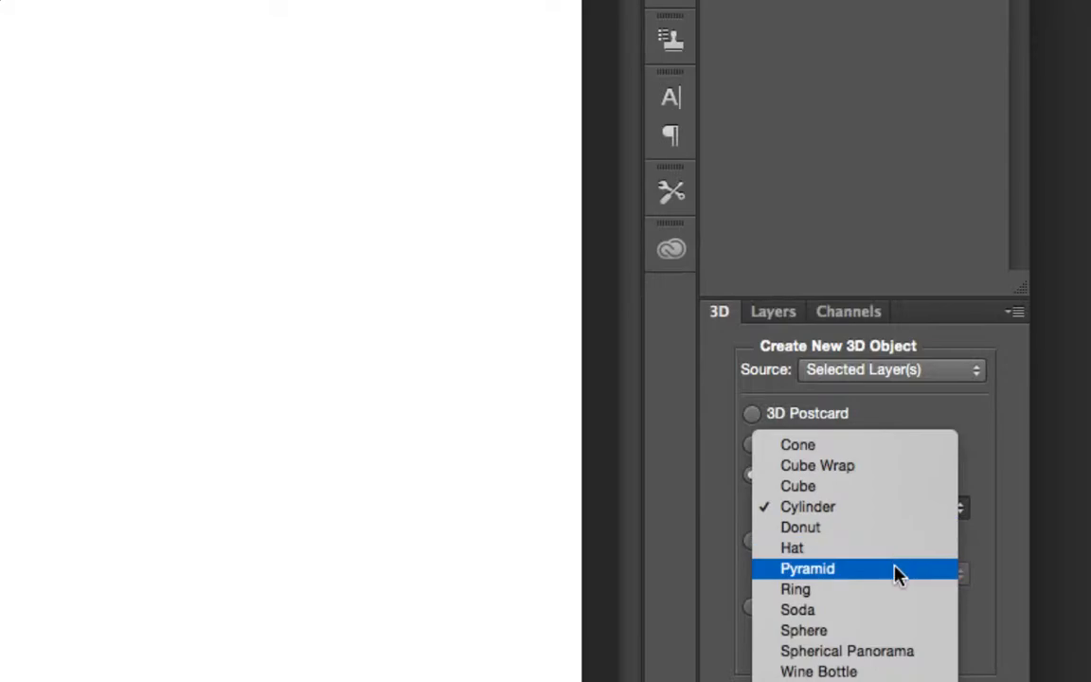
click(859, 633)
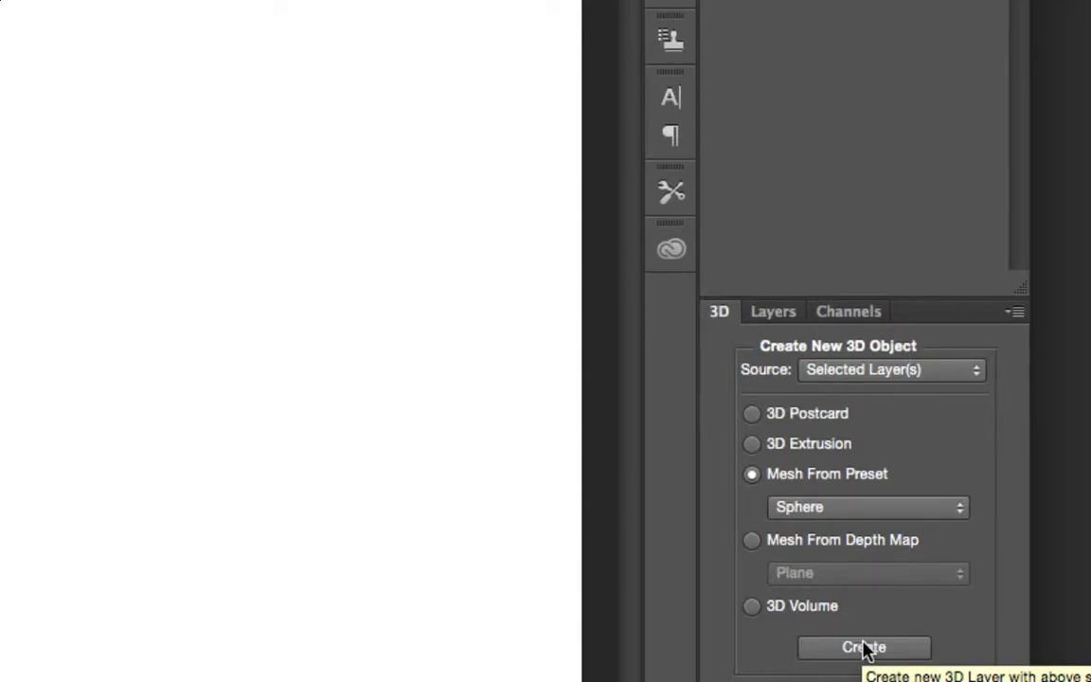
click(863, 648)
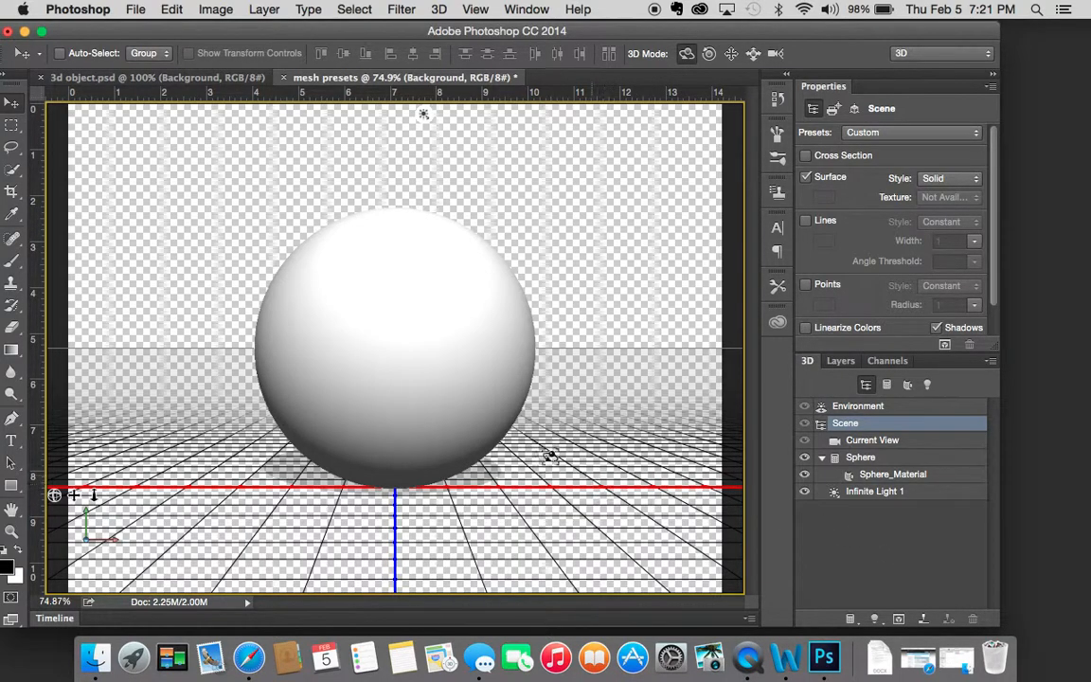
click(619, 347)
drag(618, 348, 560, 346)
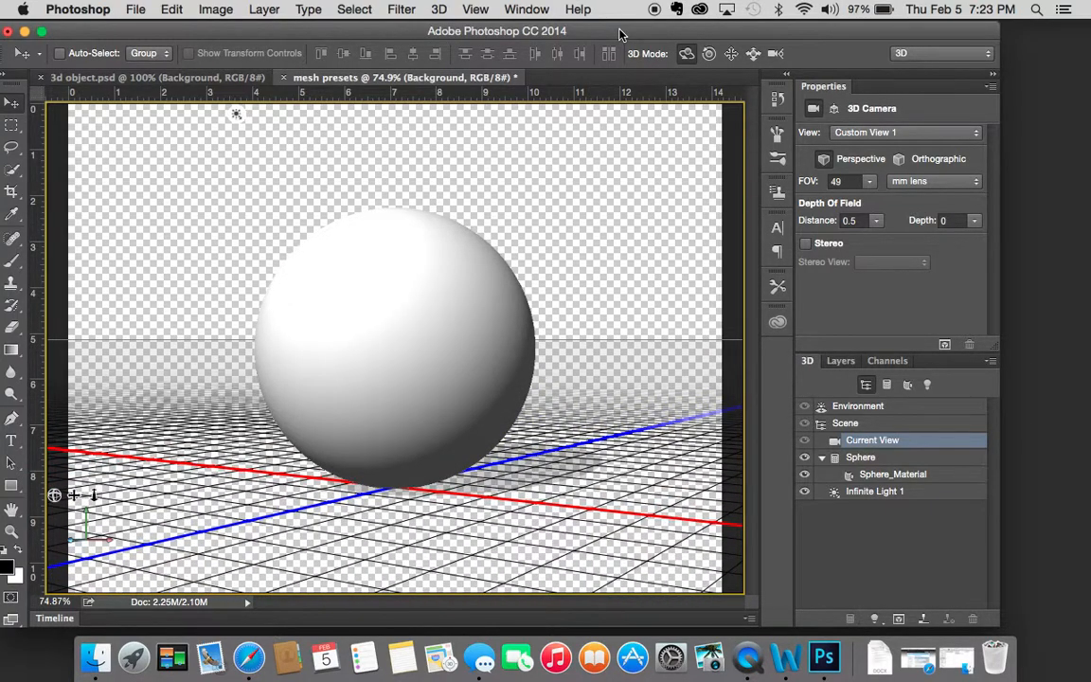
click(438, 10)
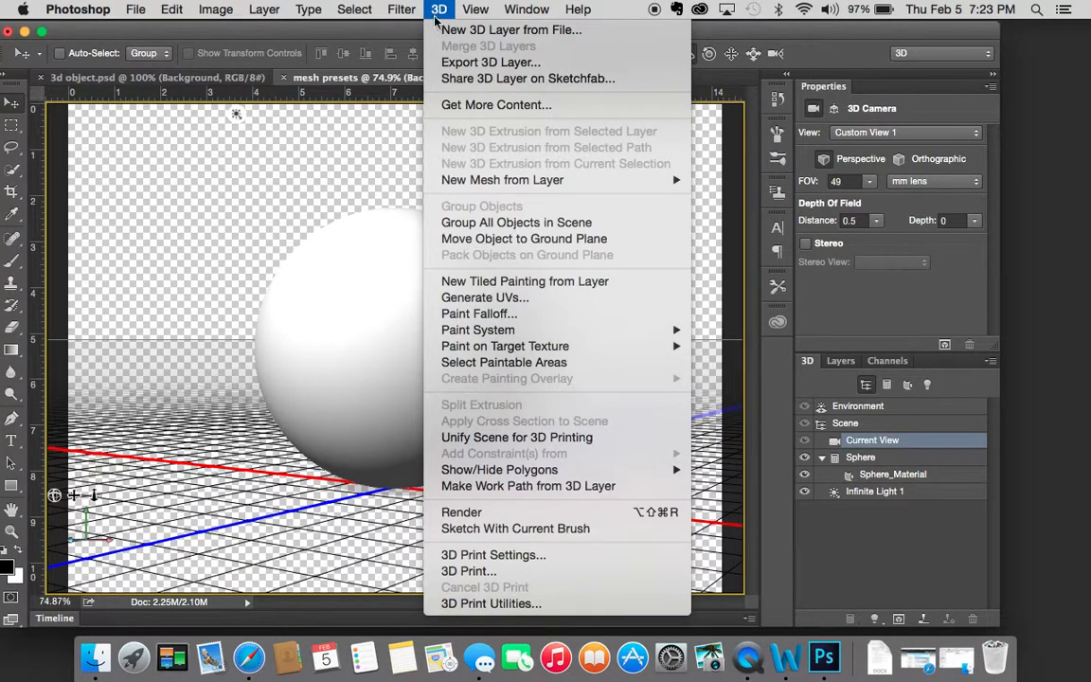
mouse_move(481, 180)
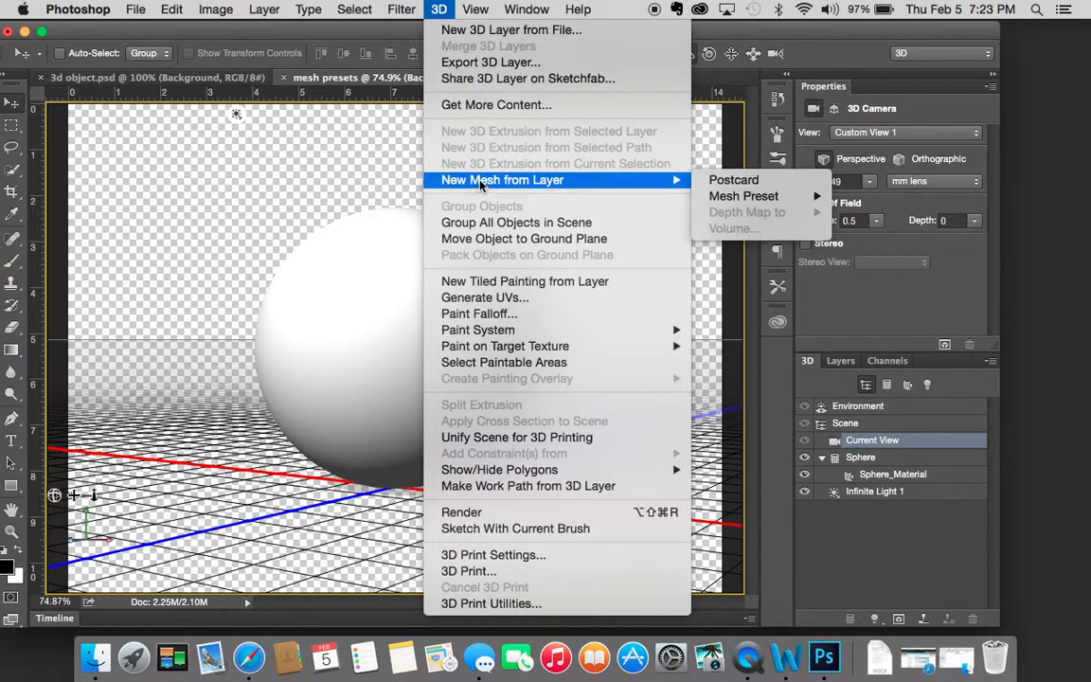
mouse_move(744, 196)
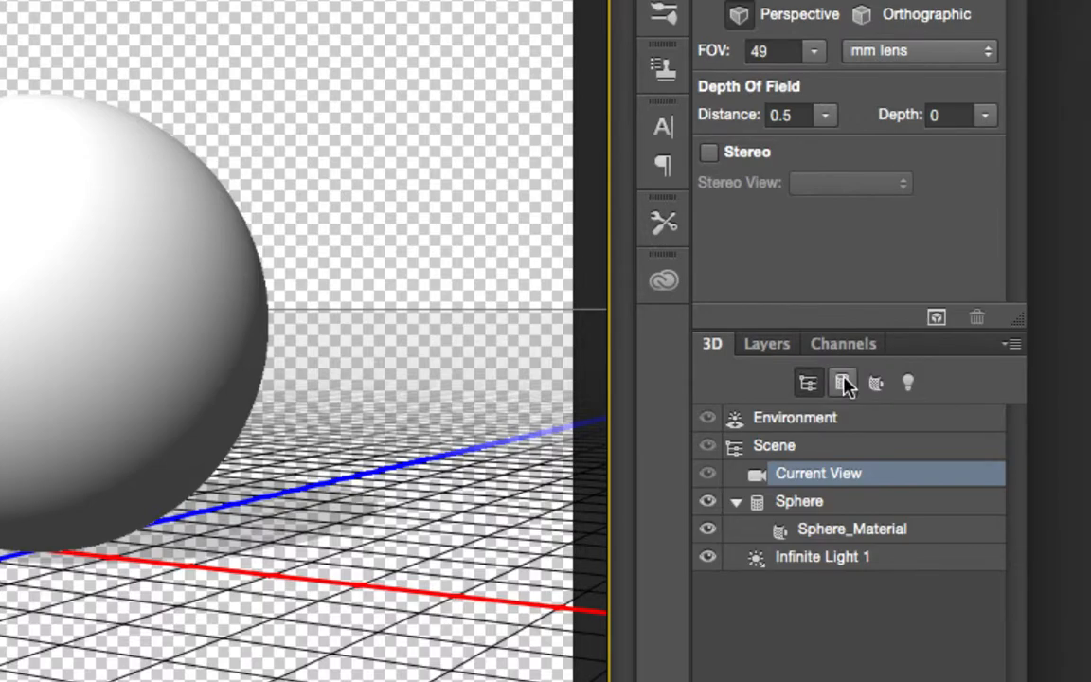
Step: Examine the scene's meshes, materials and lights in turn, including the properties of the sphere, its material and Infinite Light 1
click(843, 382)
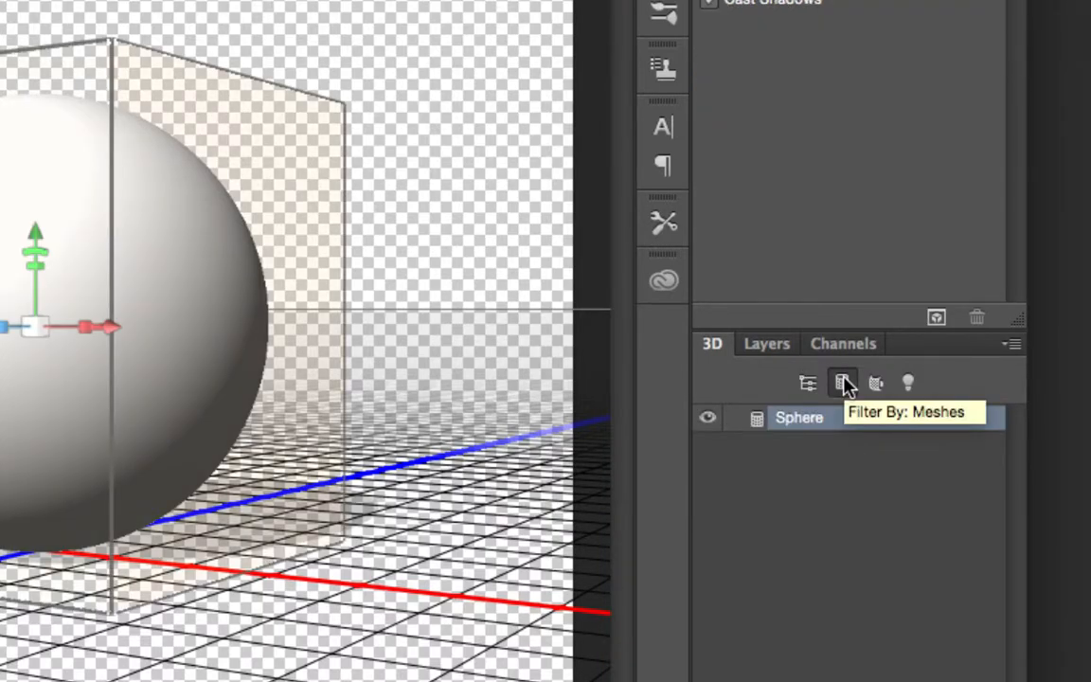
click(874, 381)
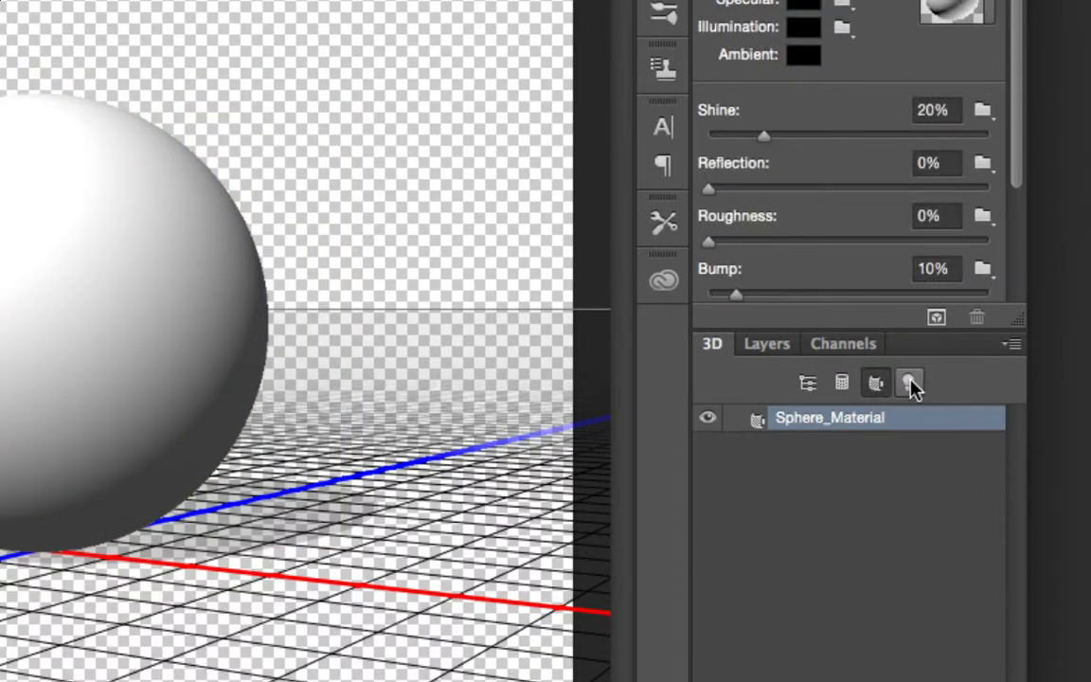
click(909, 382)
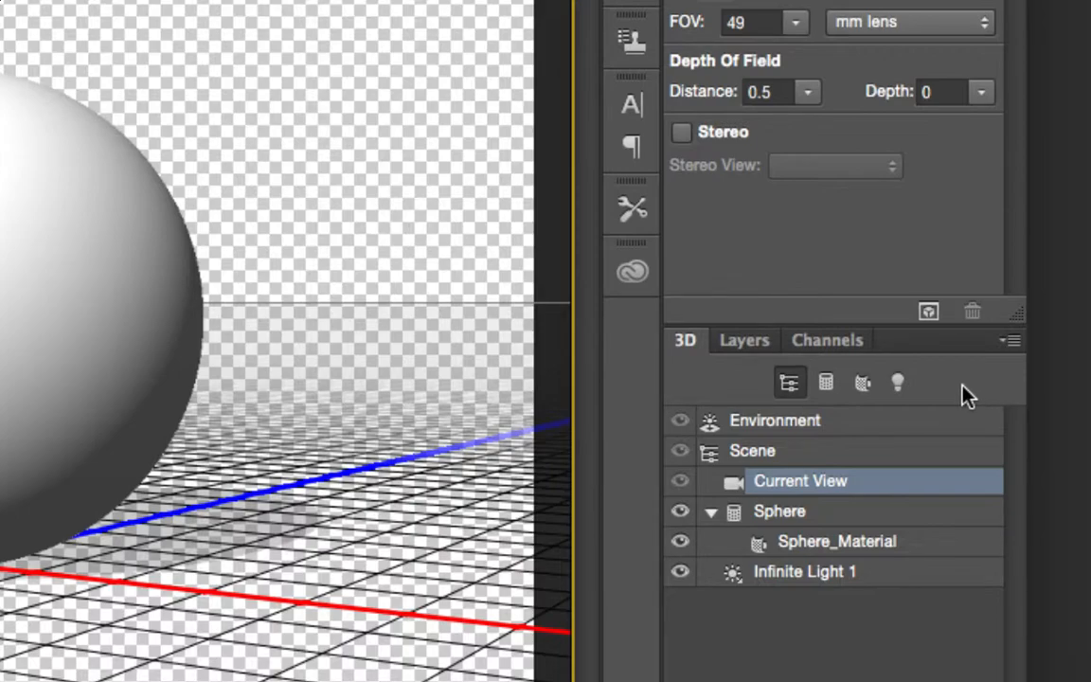
click(813, 512)
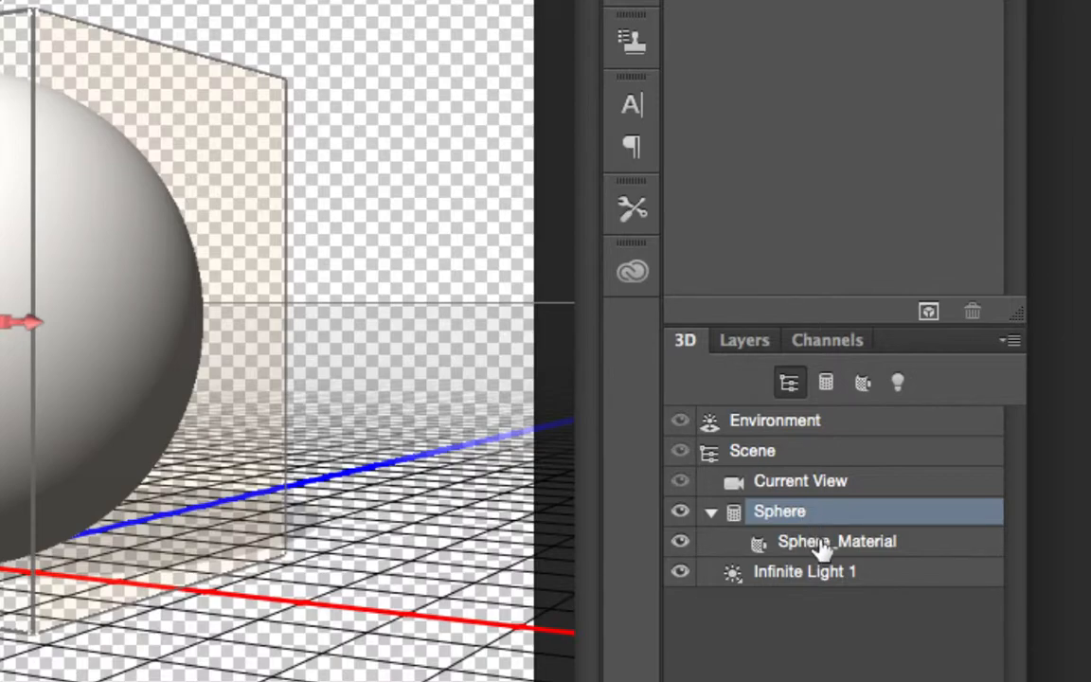
click(821, 549)
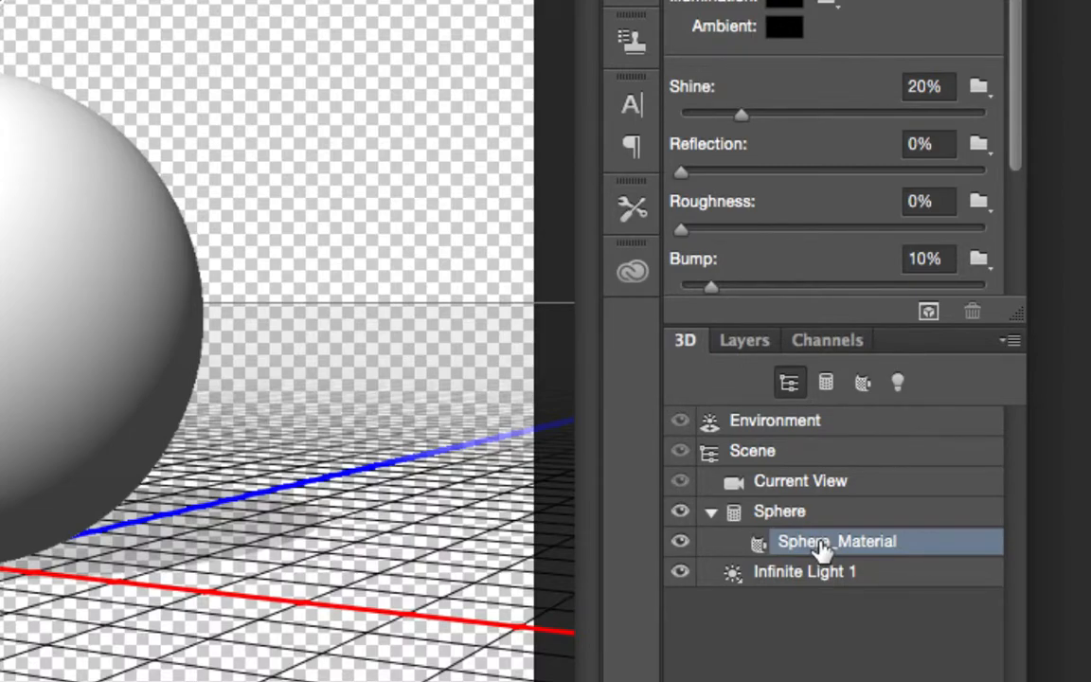
click(819, 574)
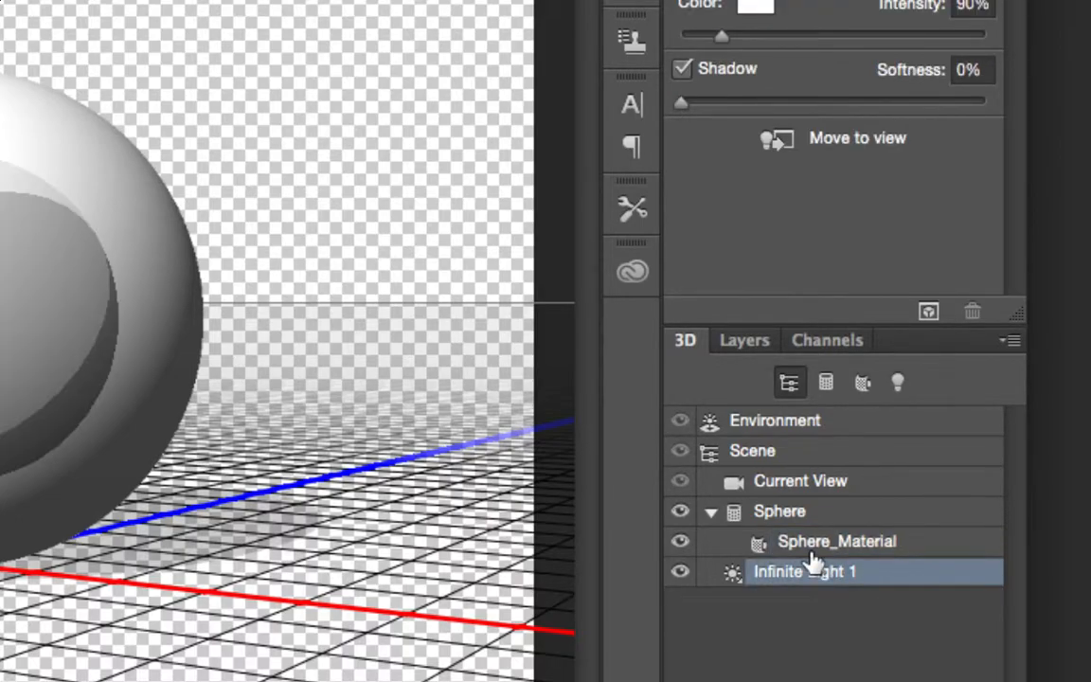
click(815, 451)
click(826, 383)
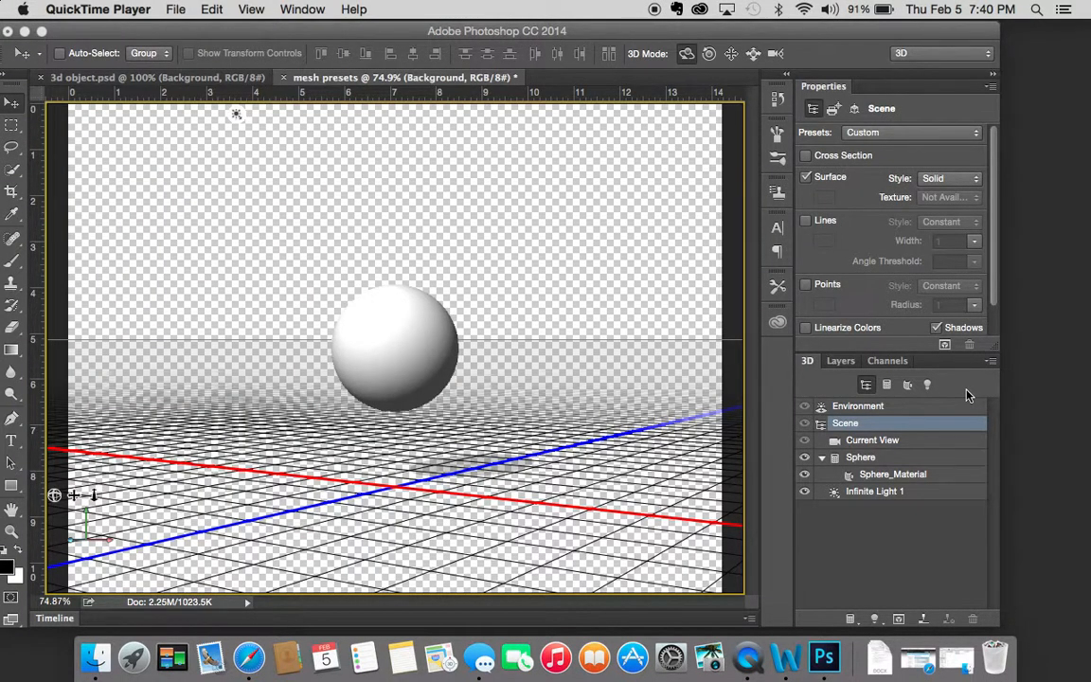
Step: Add a cube under the sphere mesh, with a 3D scene size of 1 by 1 by 1 inches
click(885, 458)
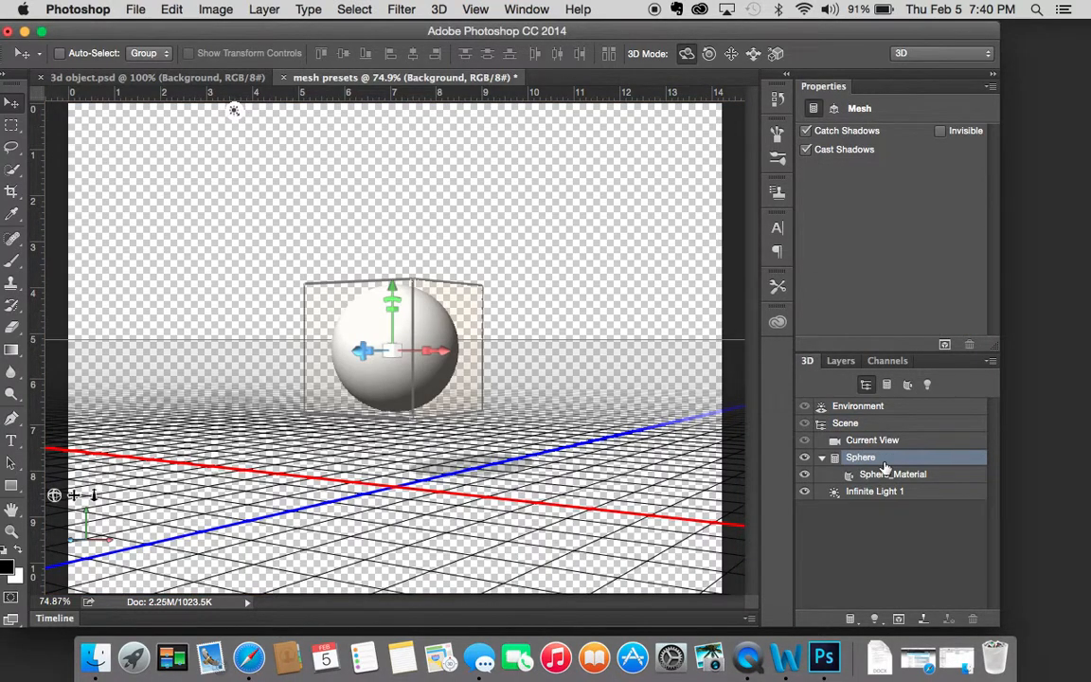
right_click(886, 464)
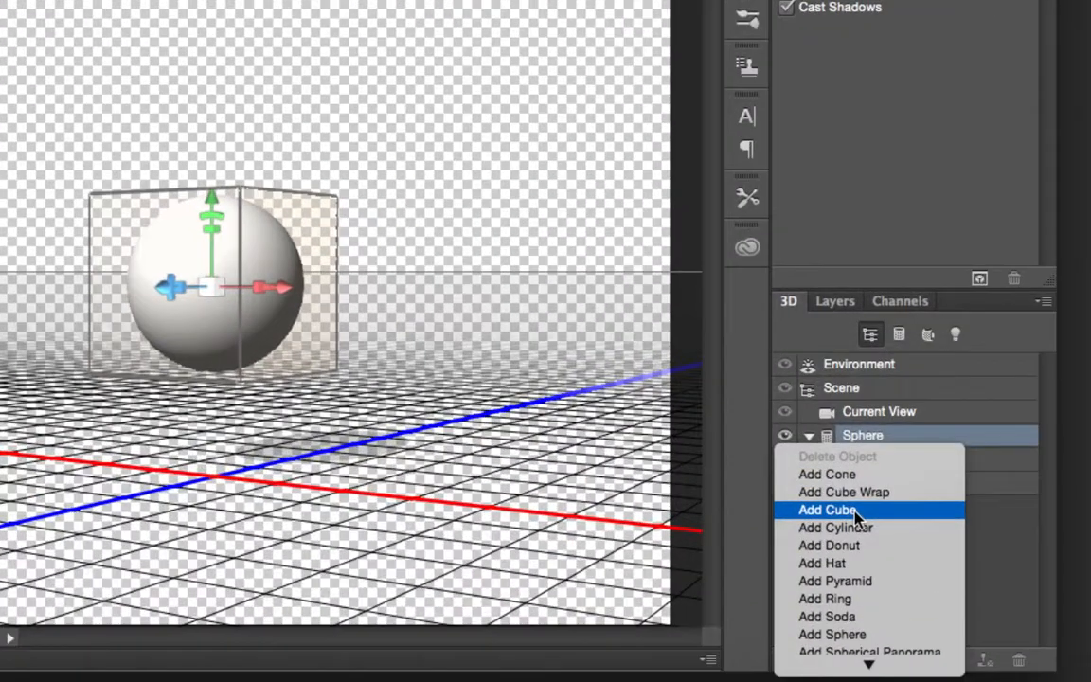
click(855, 512)
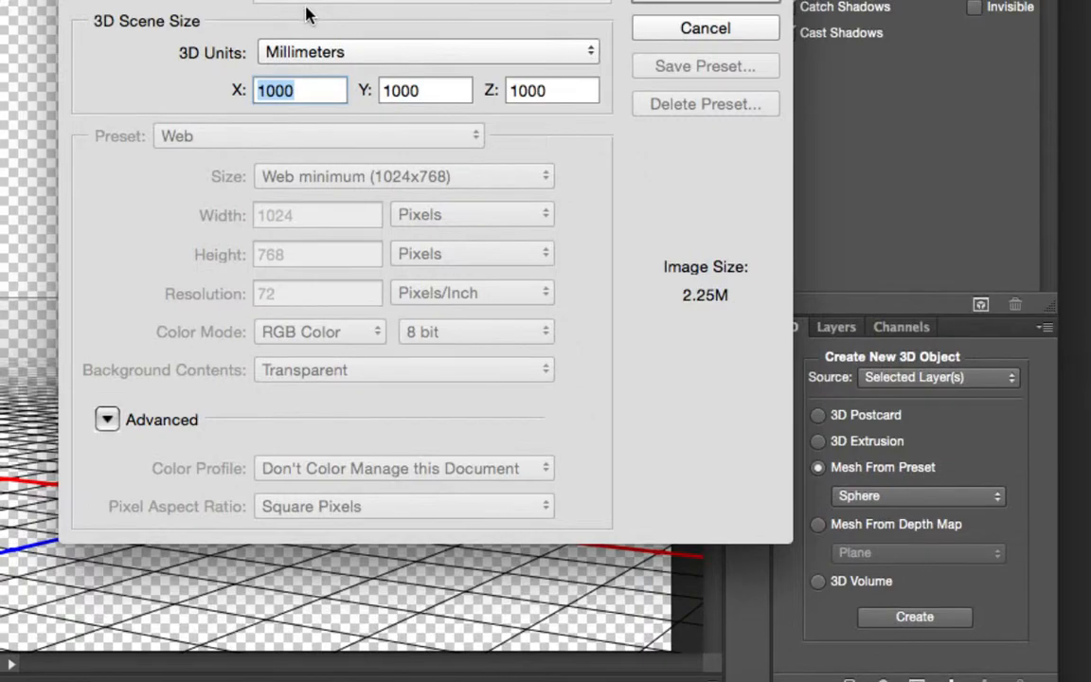
click(304, 45)
click(331, 13)
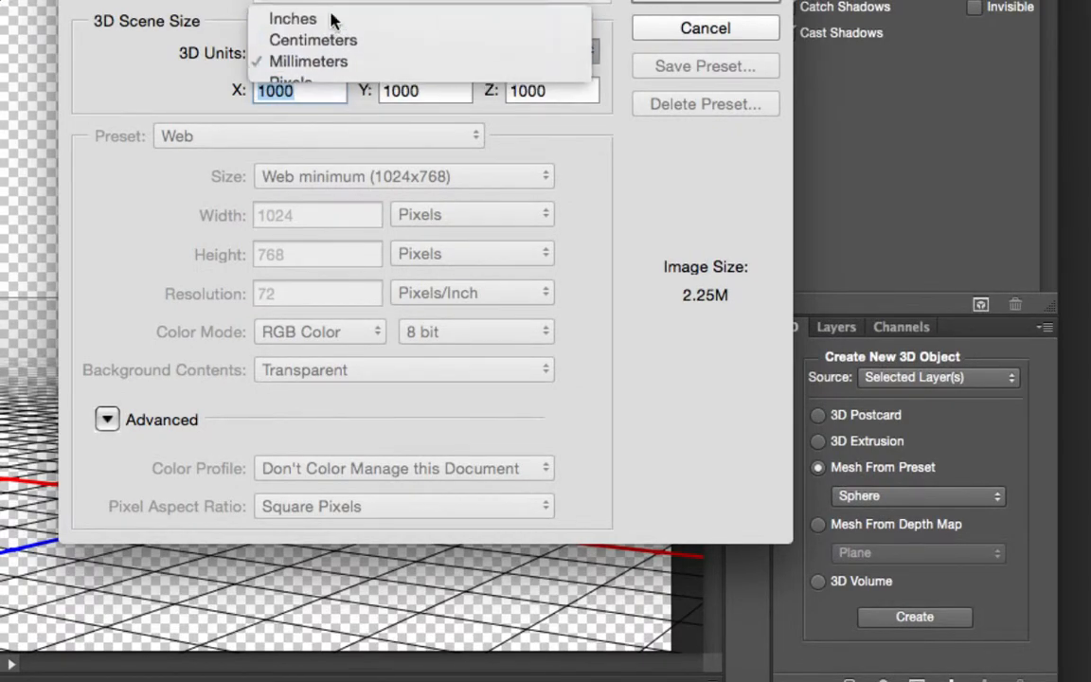
text(1)
key(Tab)
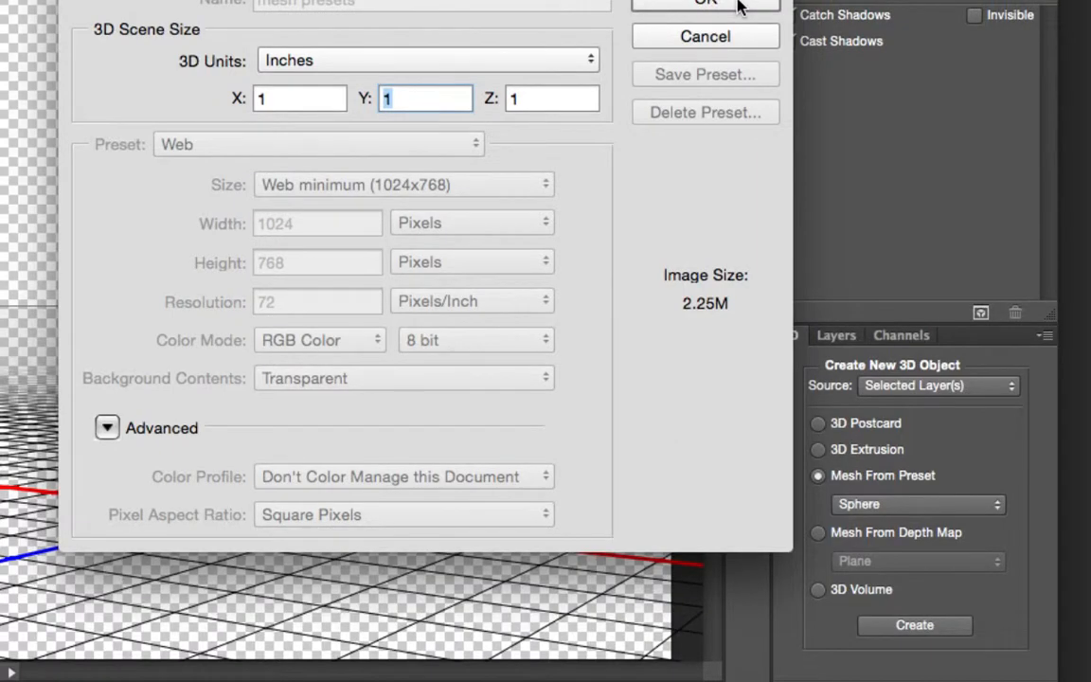
click(738, 7)
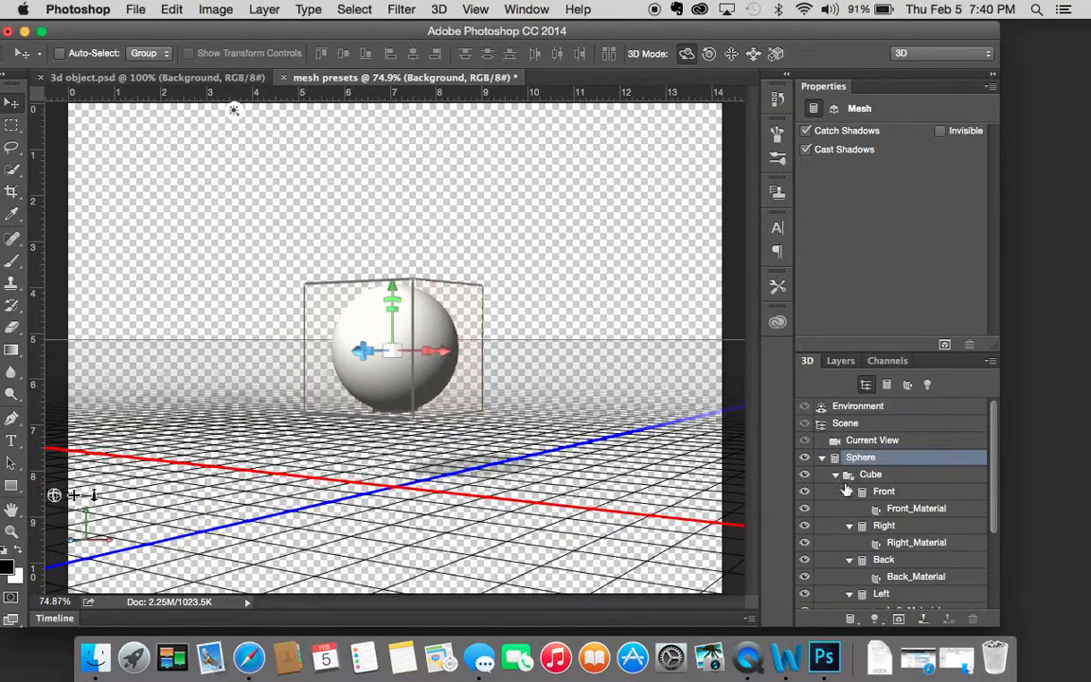
Step: Move the cube straight down below the sphere to a Y position of about 0.38 inches
click(865, 476)
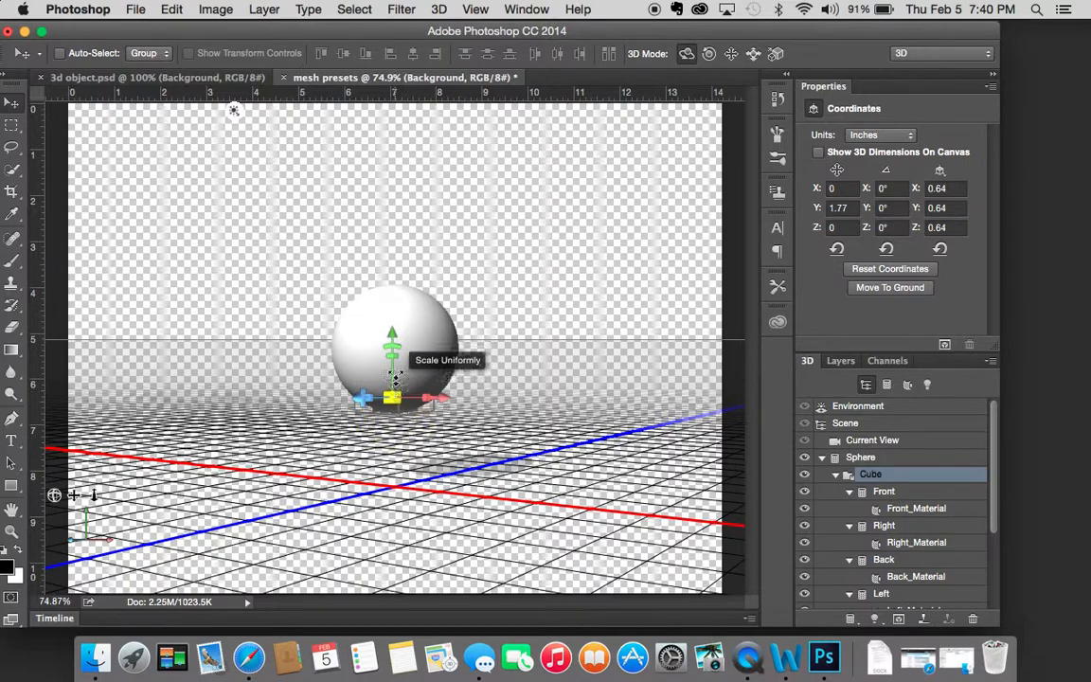
drag(393, 332, 390, 384)
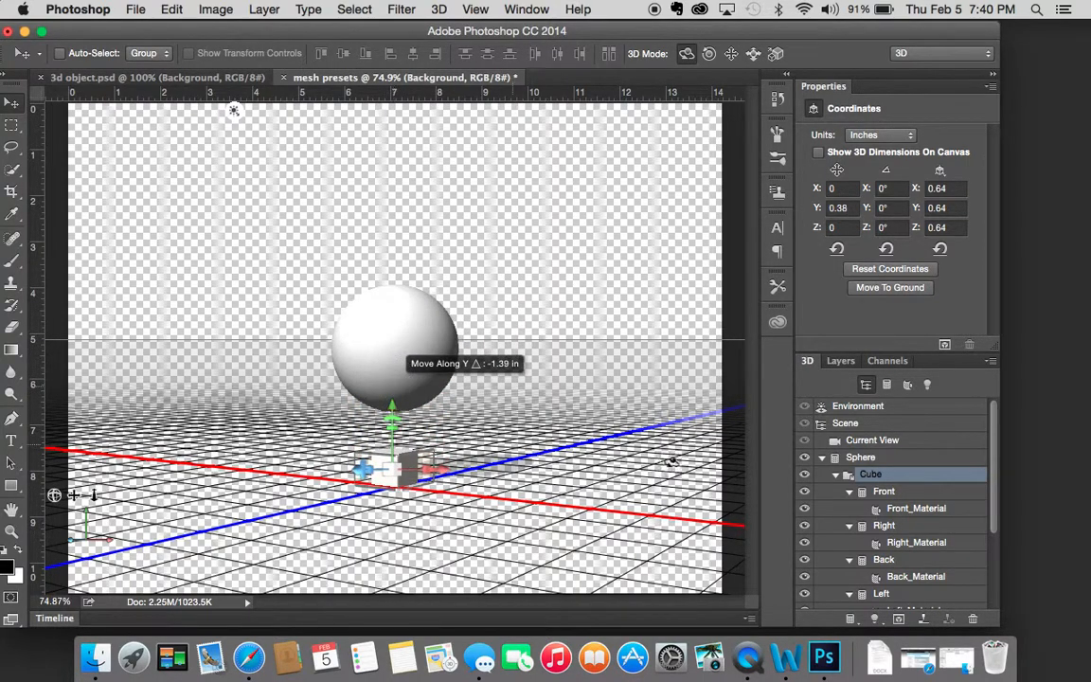
Step: Review the list of meshes in the scene and the material settings of the sphere and the cube's faces
click(886, 387)
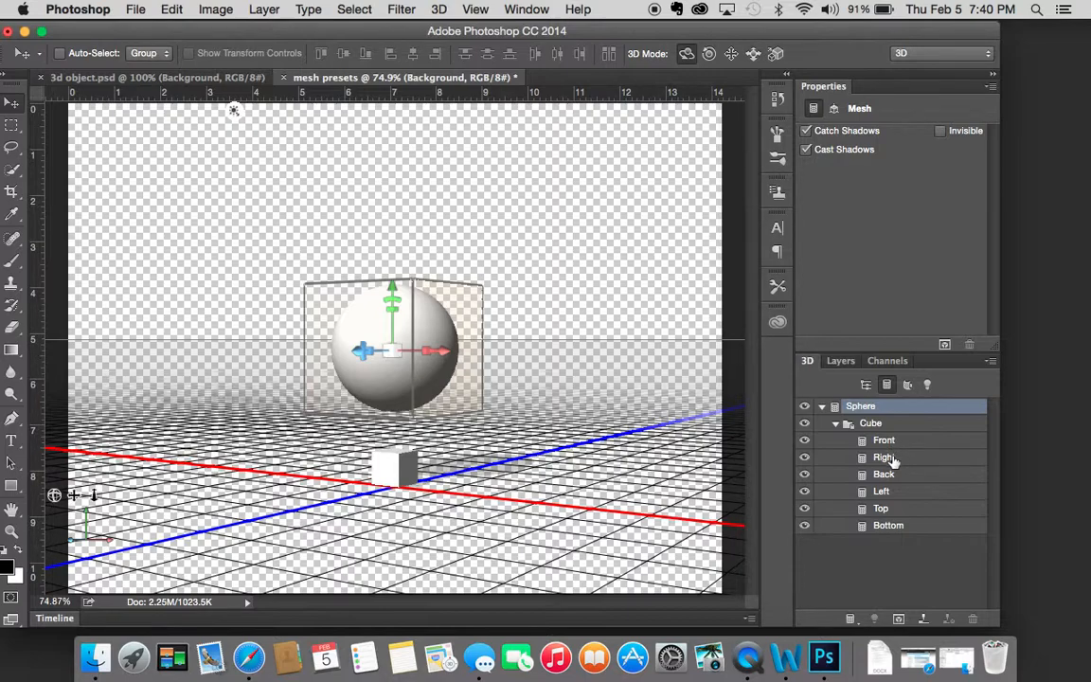
double_click(863, 407)
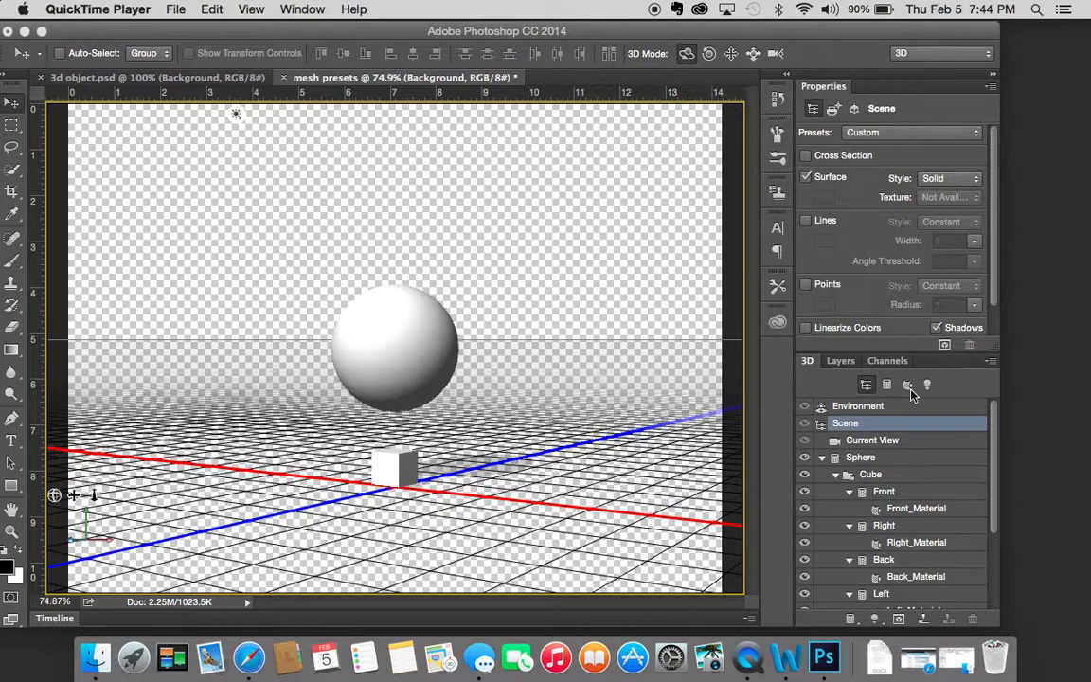
click(910, 389)
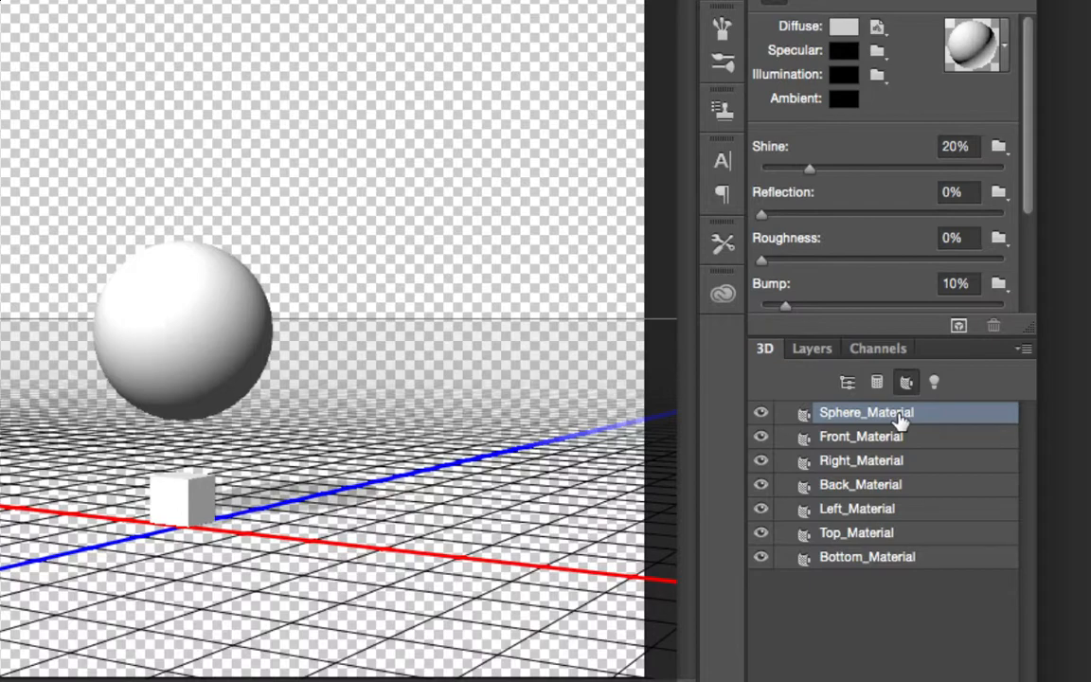
click(898, 459)
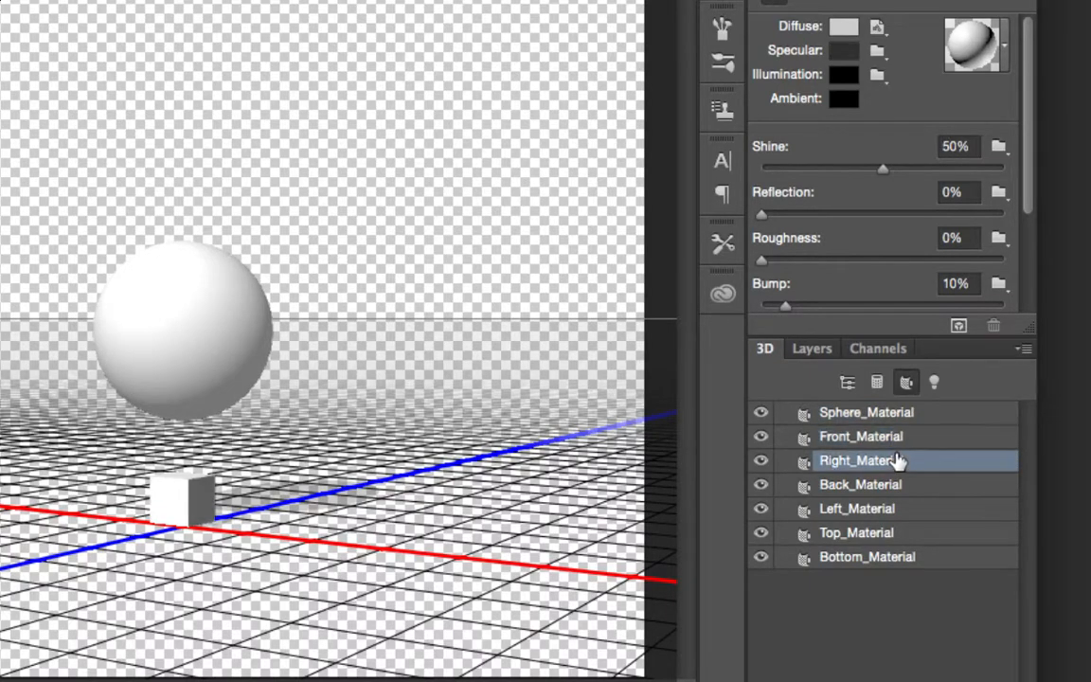
click(889, 485)
click(887, 509)
click(894, 533)
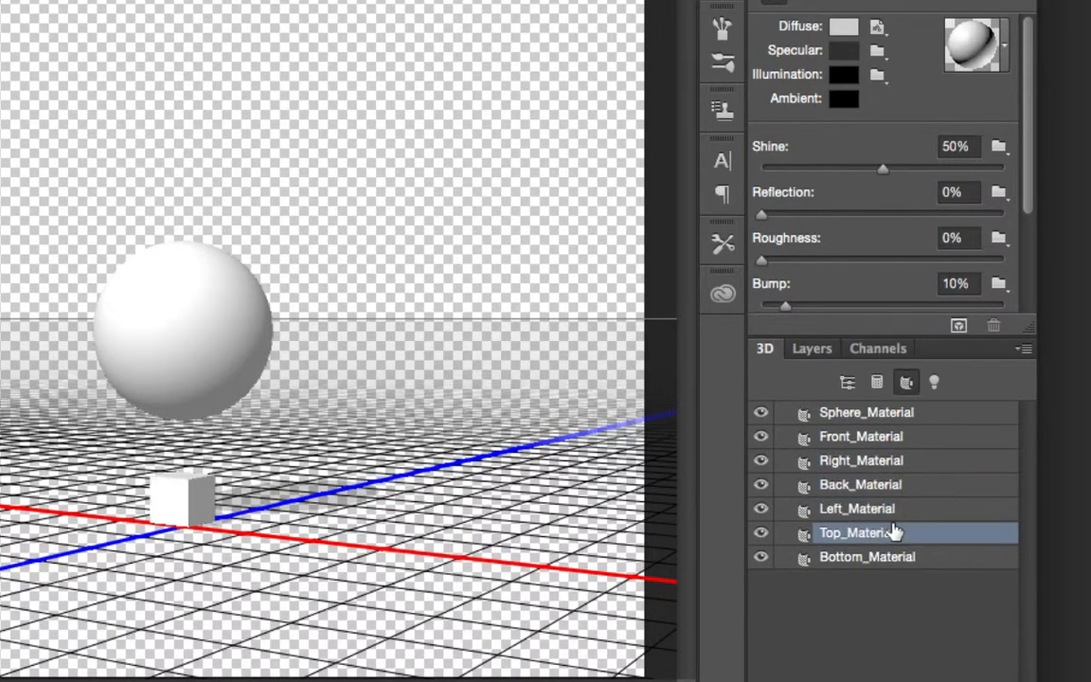
click(904, 559)
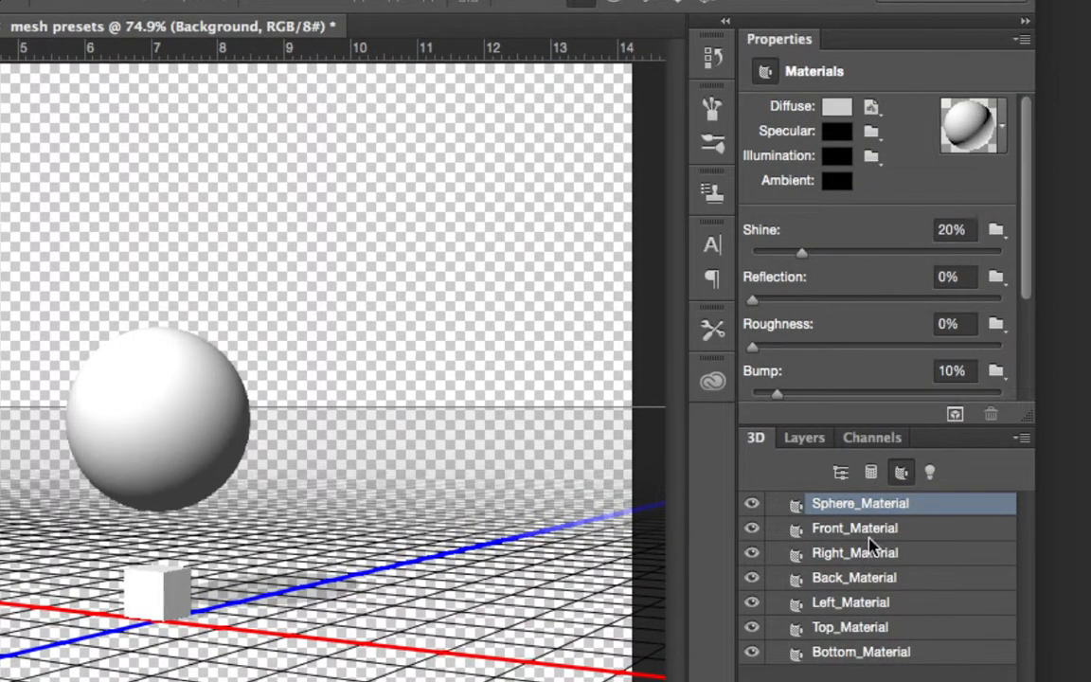
Step: Examine the sphere material's diffuse colour settings and browse the available material presets without applying one
click(834, 111)
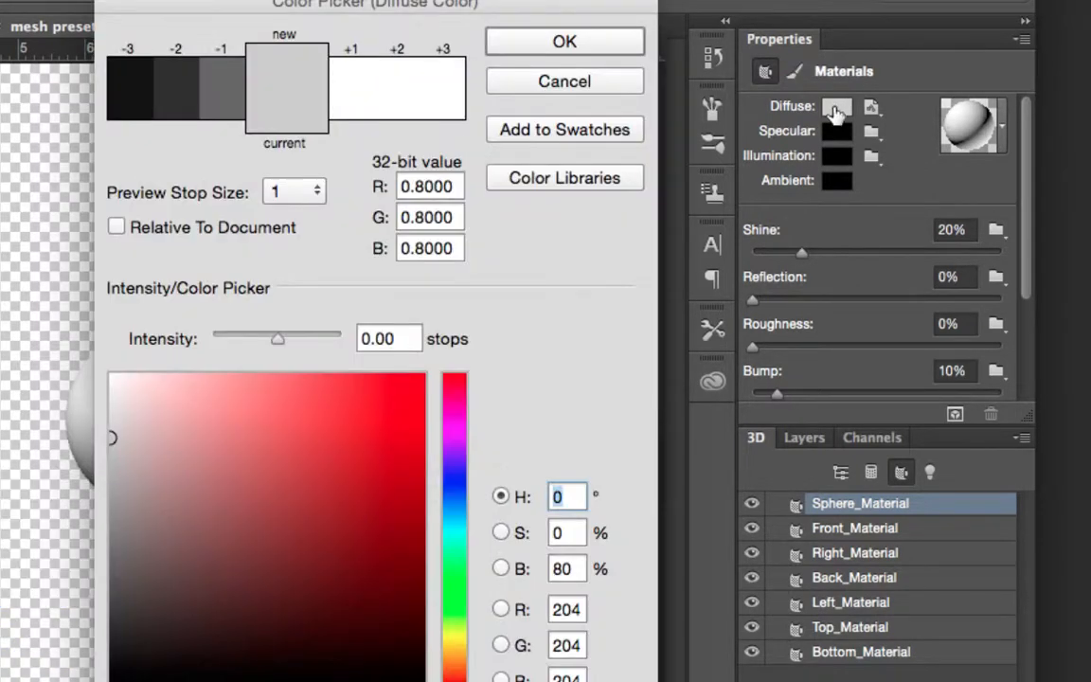
key(Escape)
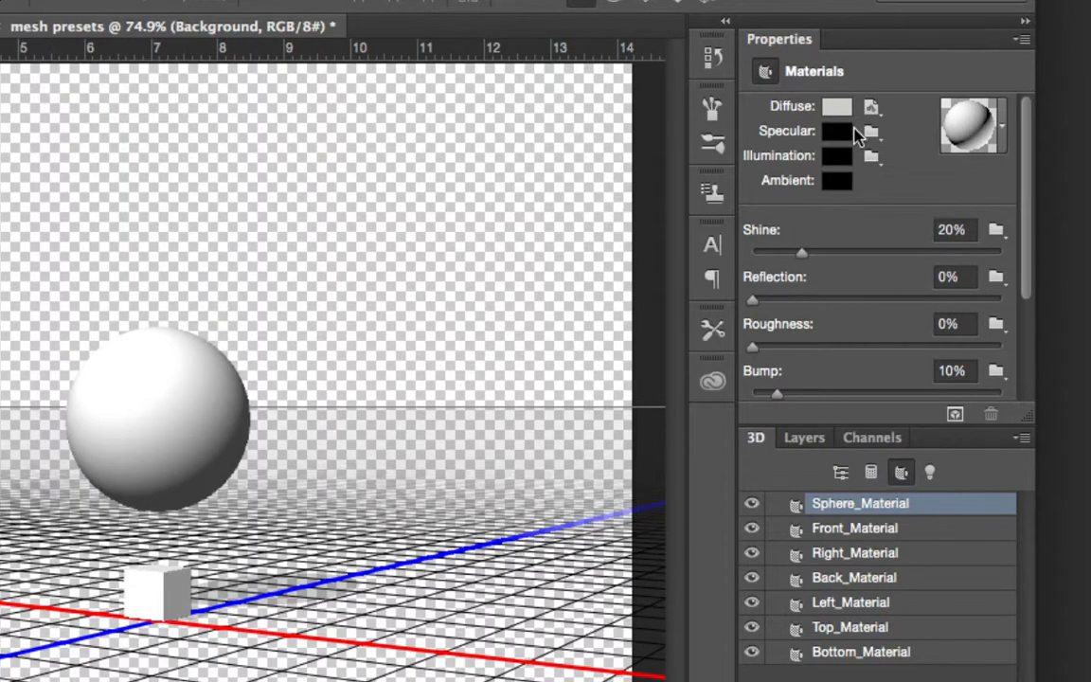
click(998, 129)
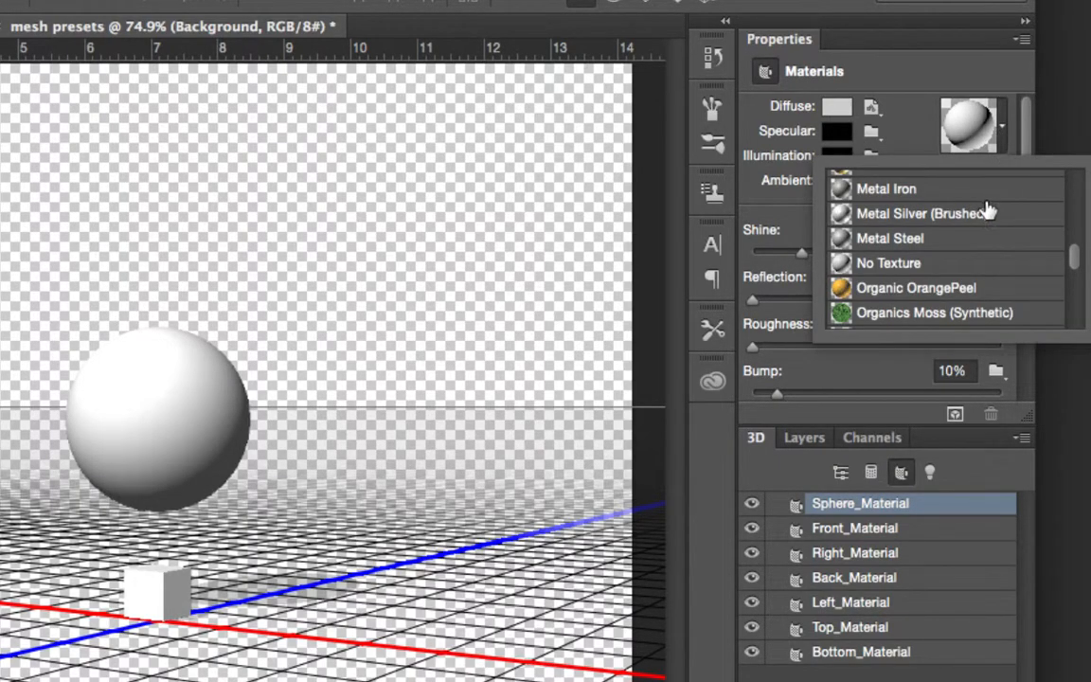
scroll(987, 206, down, 5)
scroll(988, 207, up, 10)
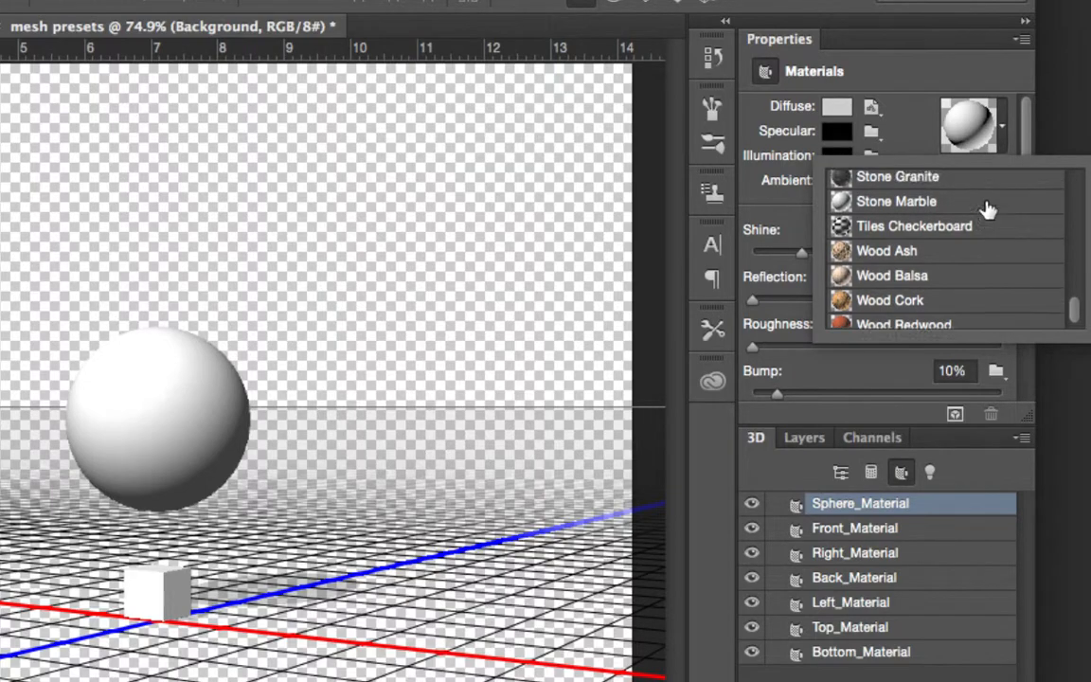
click(908, 131)
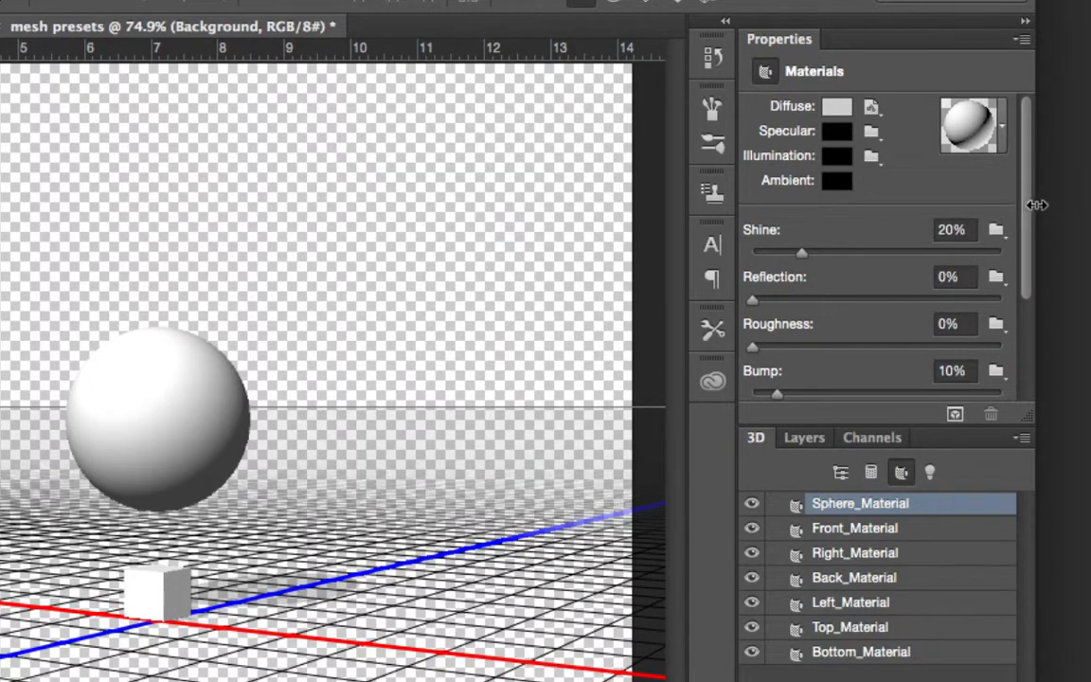
Step: Review the remaining properties of the sphere's material, down to refraction, and the texture options for its normal map
drag(1027, 214, 1020, 324)
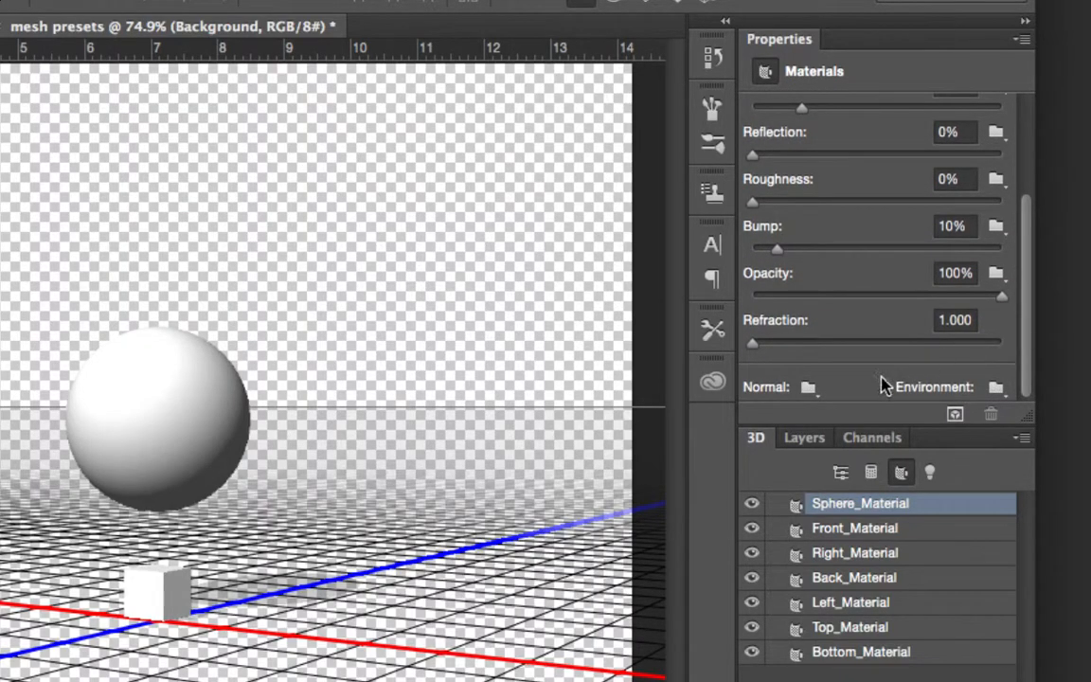
click(810, 388)
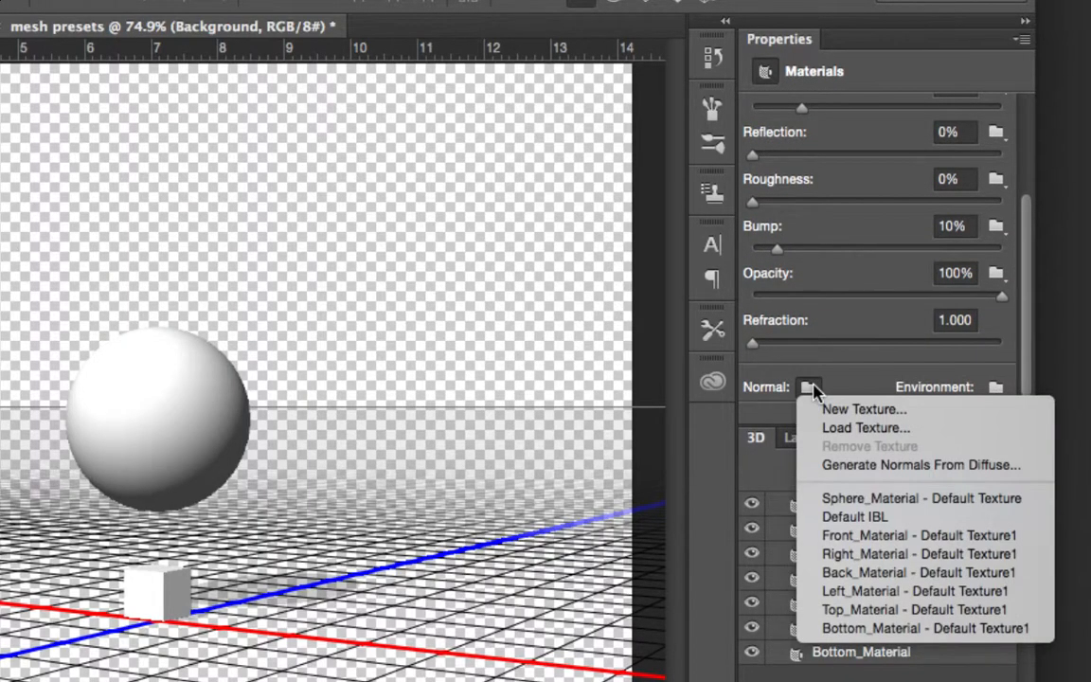
click(863, 370)
drag(1027, 323, 1032, 216)
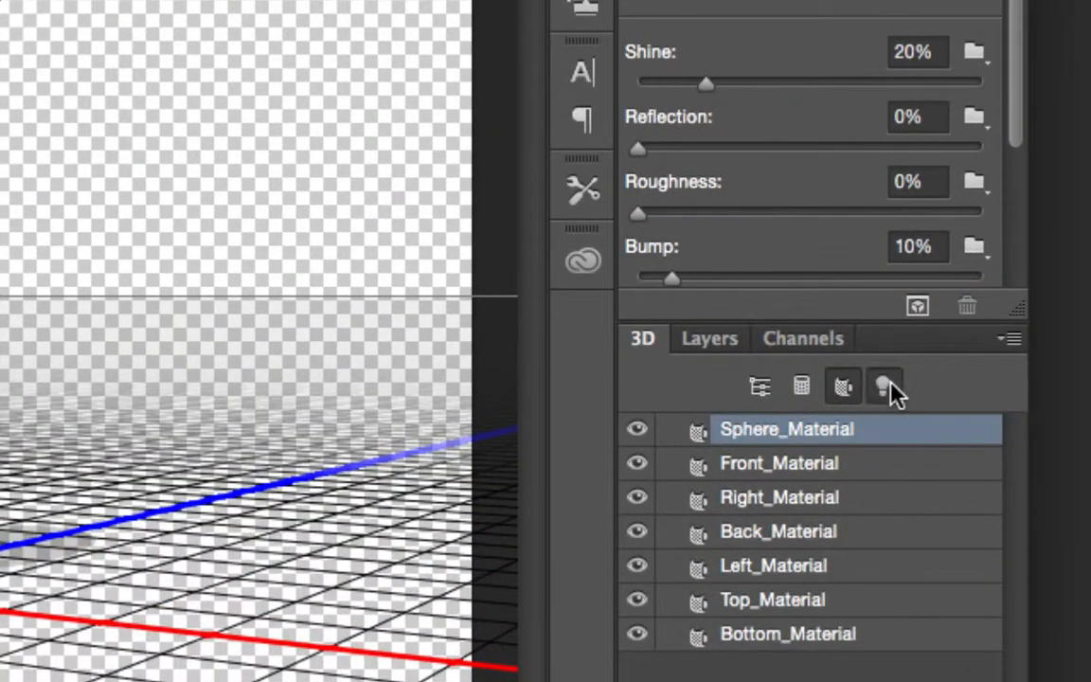
Step: Review the scene's lights, the Infinite Light 1 properties and the options for new point, spot and infinite lights
click(890, 391)
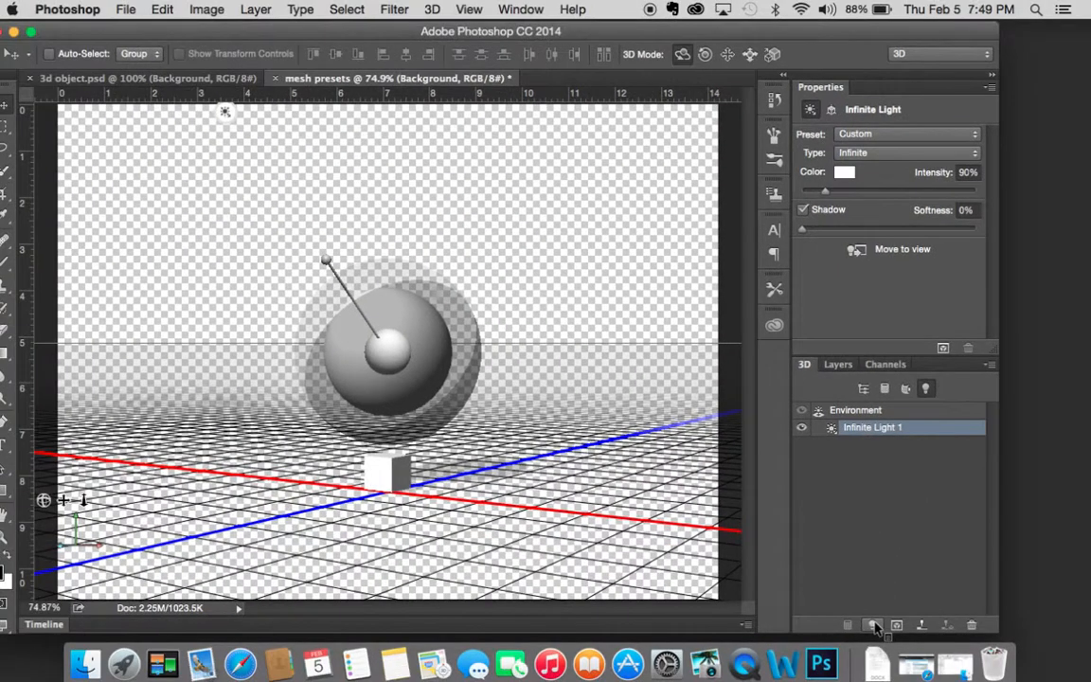
click(873, 626)
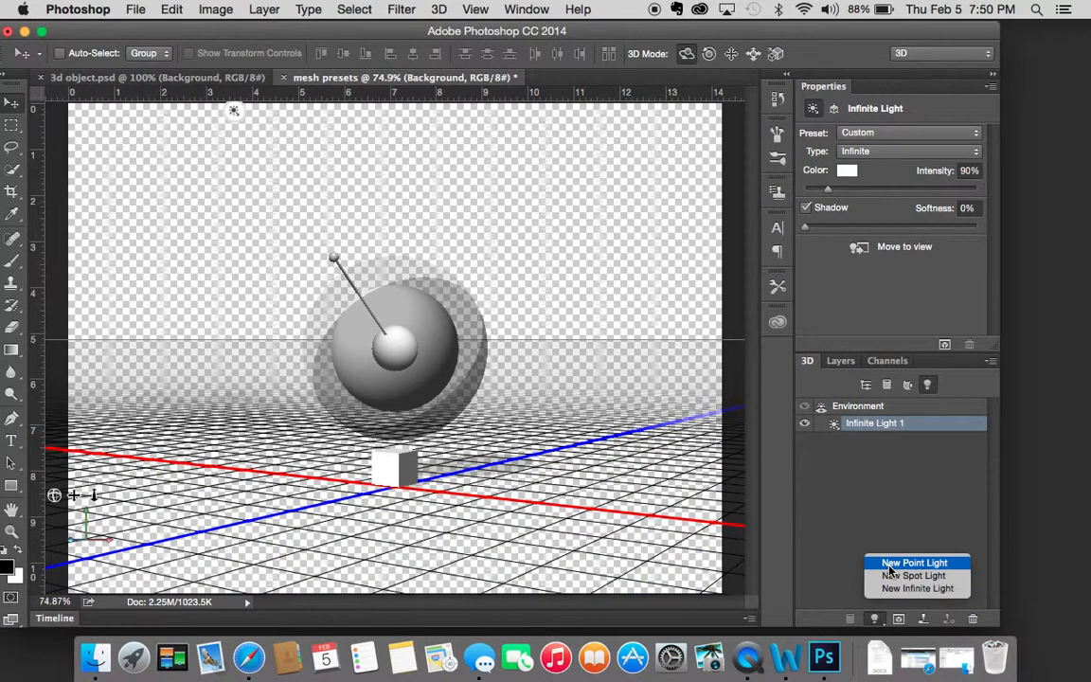
click(890, 565)
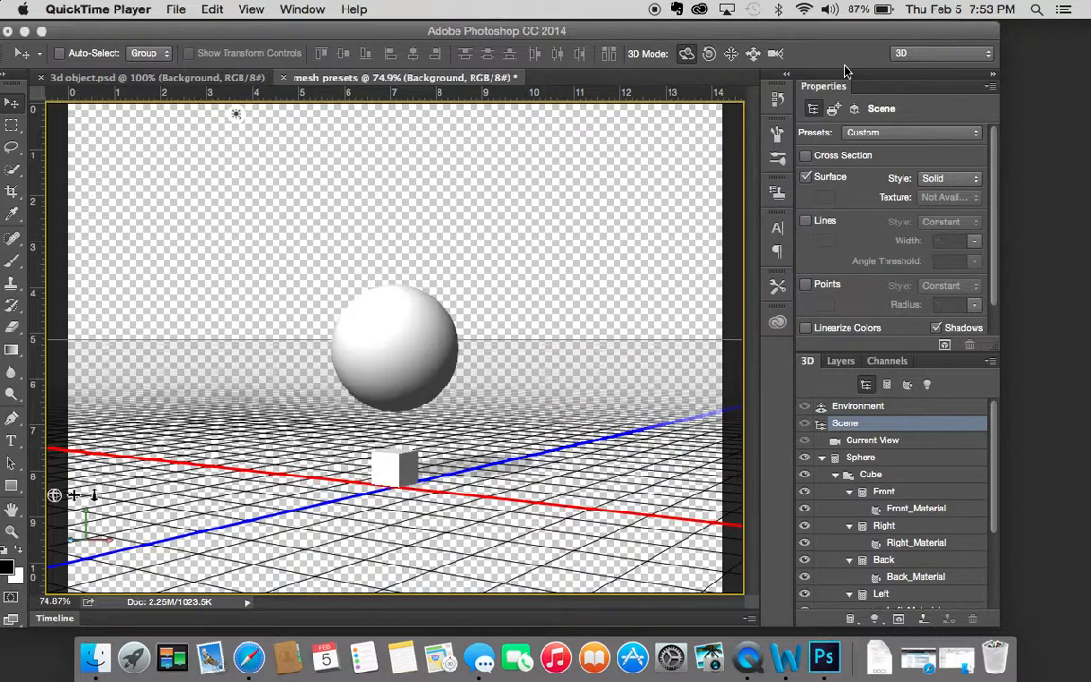
Step: Switch to the 3d object.psd document and inspect the cylinder with its two rings from above and from the side
click(176, 73)
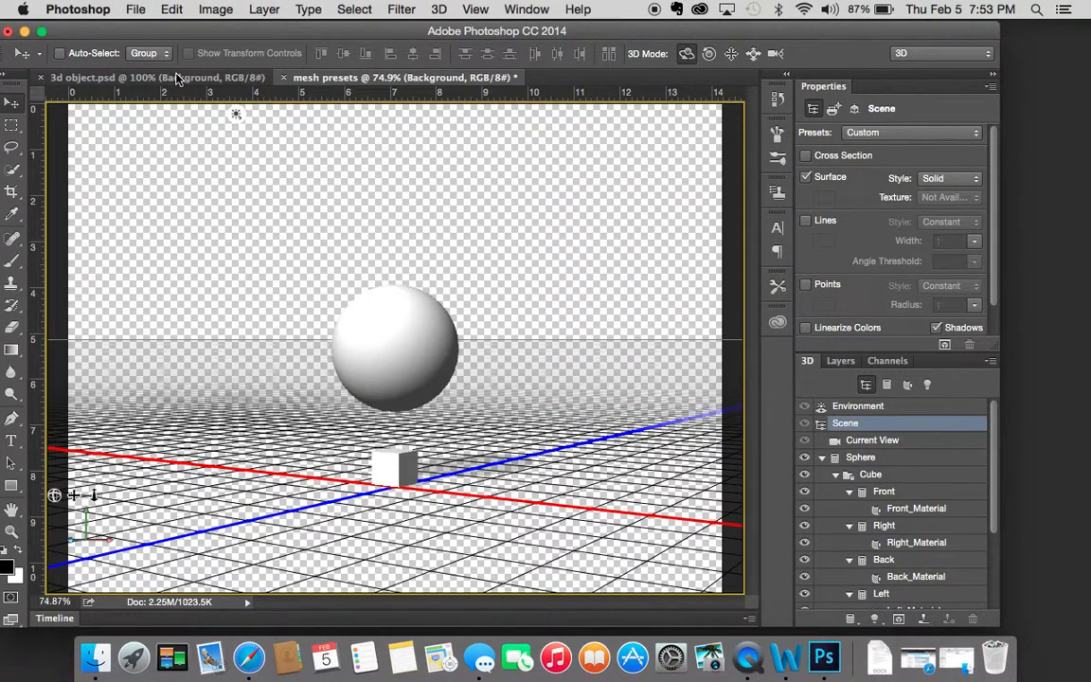
click(218, 77)
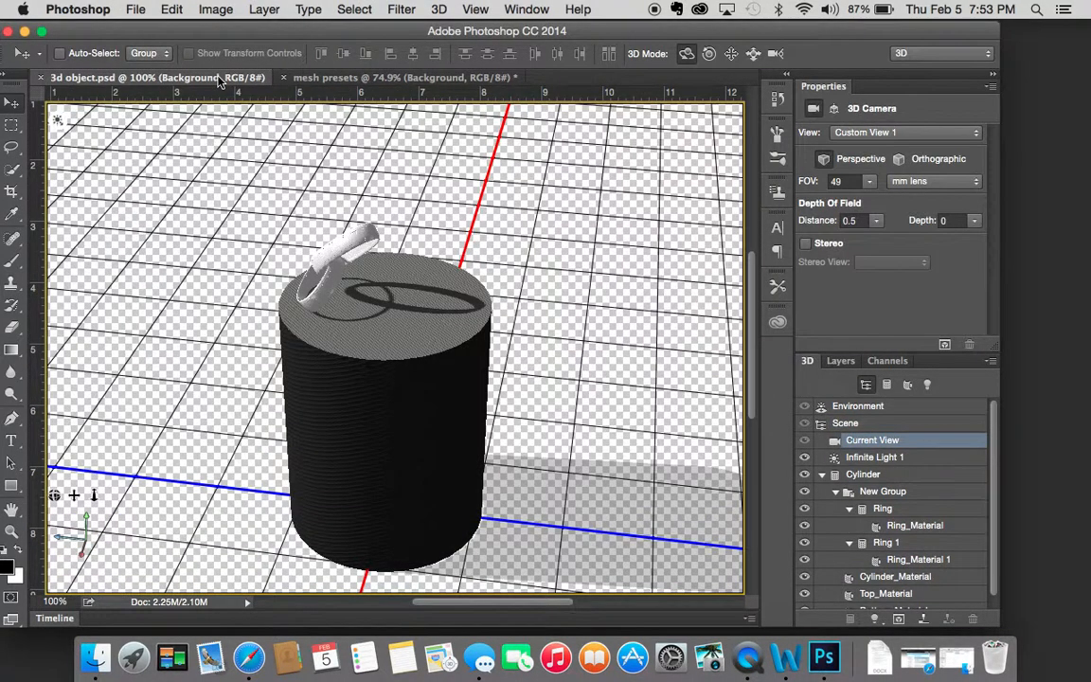
click(437, 443)
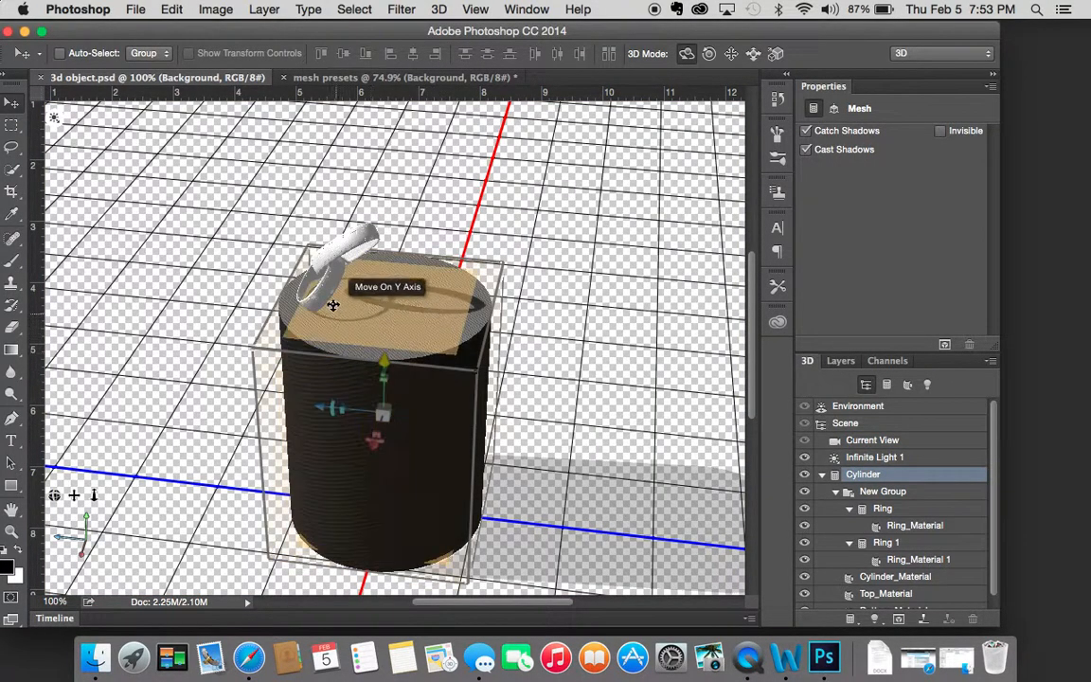
click(640, 325)
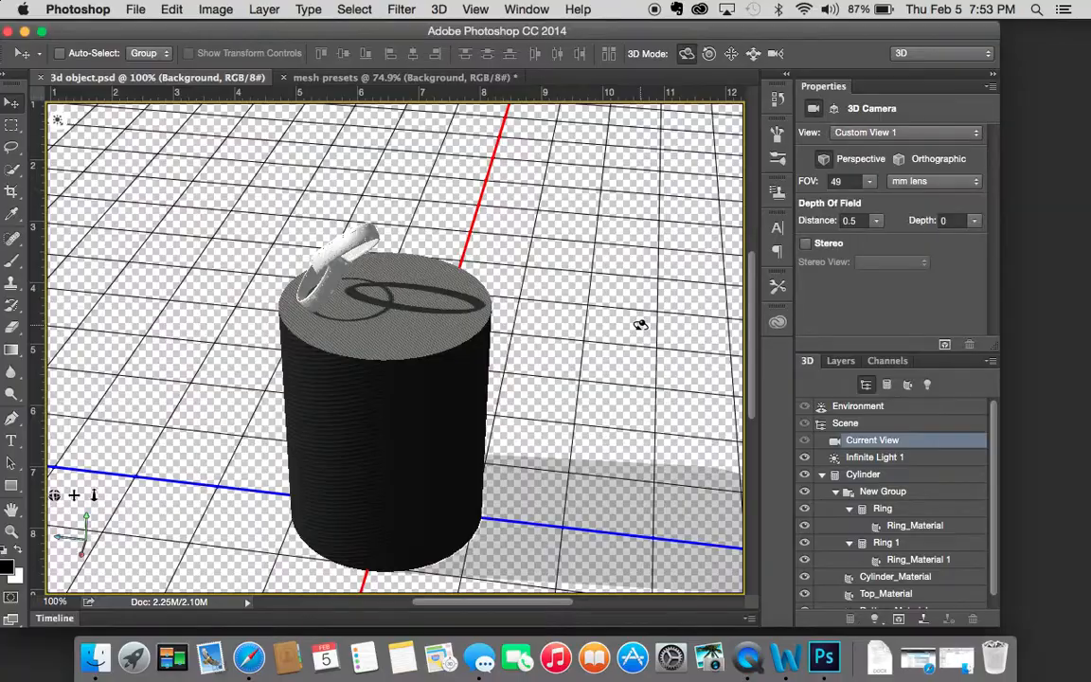
drag(628, 321, 619, 370)
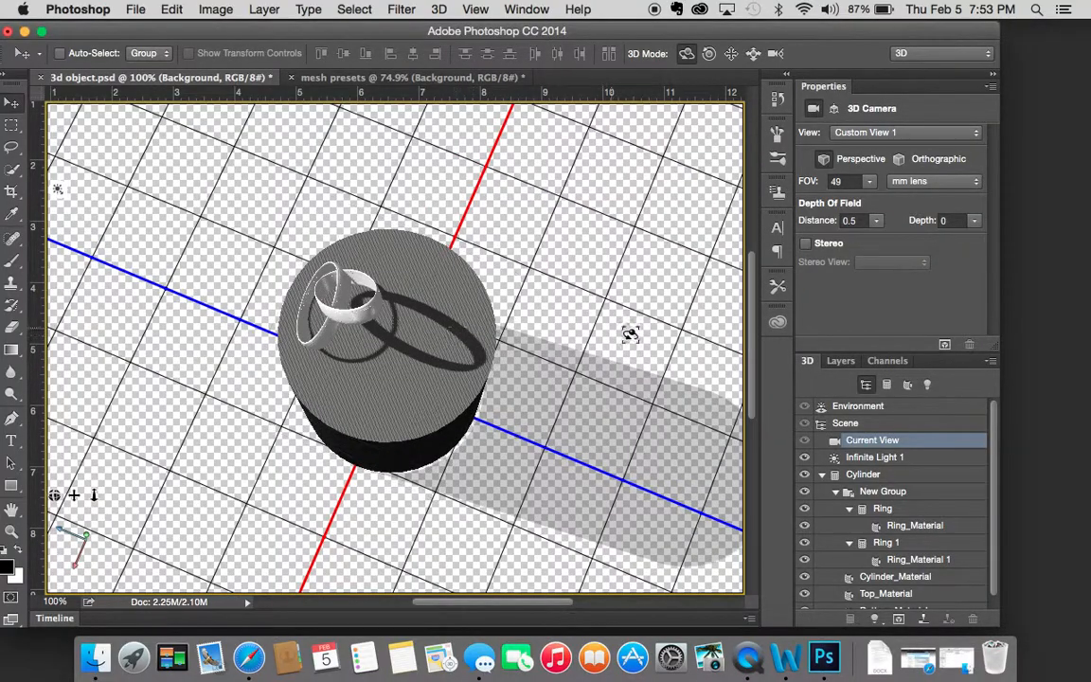
drag(601, 429, 581, 380)
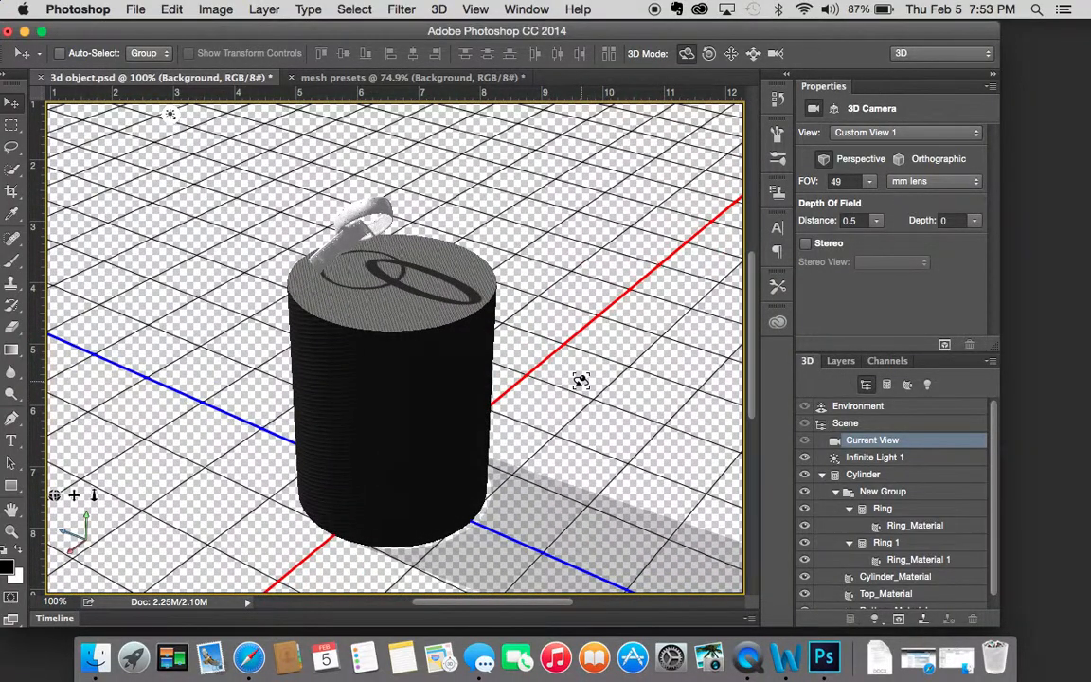